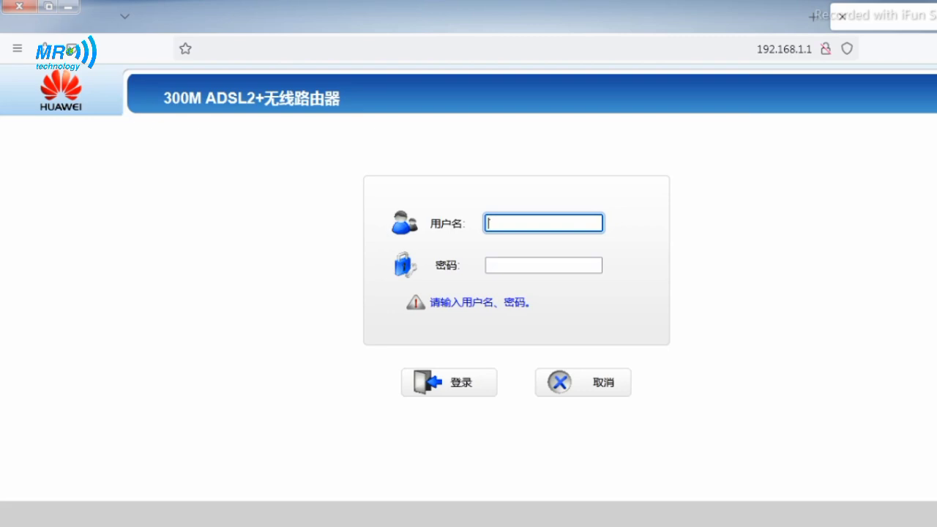
Log in to the HG532e web interface with the default admin username and password
{"action": "double_click", "coordinate": [61, 91]}
{"action": "triple_click", "coordinate": [251, 98]}
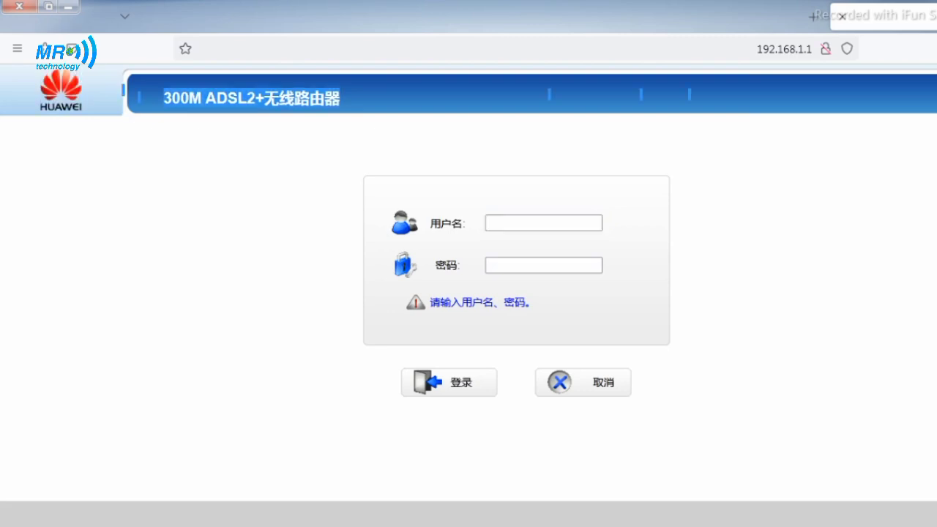
{"action": "left_click", "coordinate": [251, 98]}
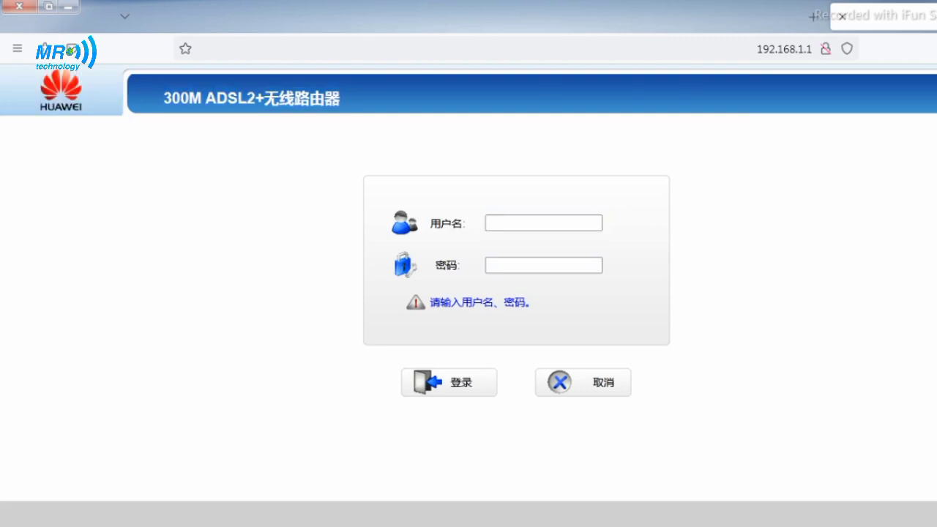
{"action": "left_click", "coordinate": [543, 224]}
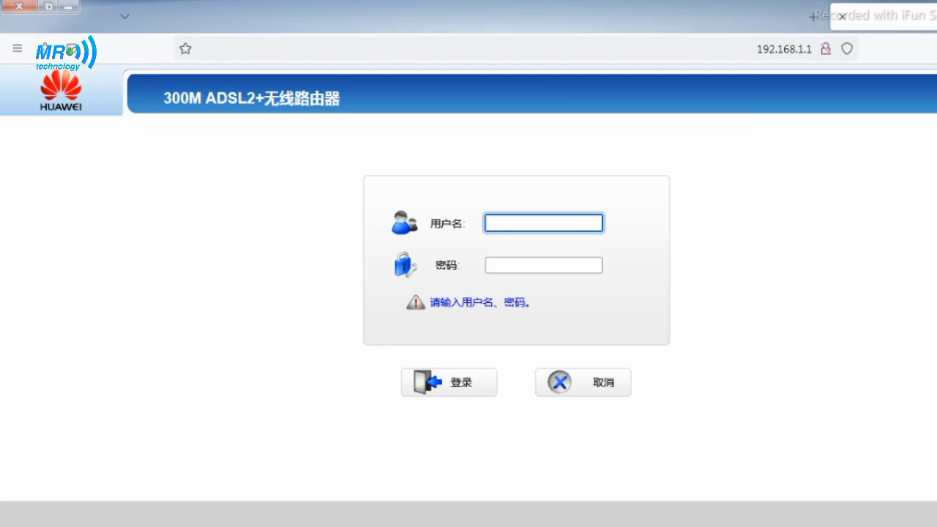
{"action": "type", "text": "admin"}
{"action": "key", "text": "Tab"}
{"action": "type", "text": "admi"}
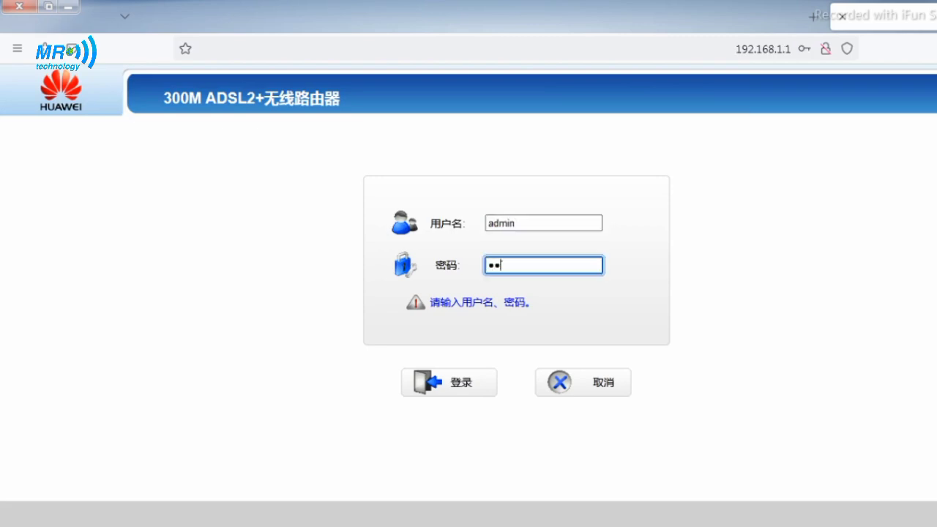
{"action": "type", "text": "n"}
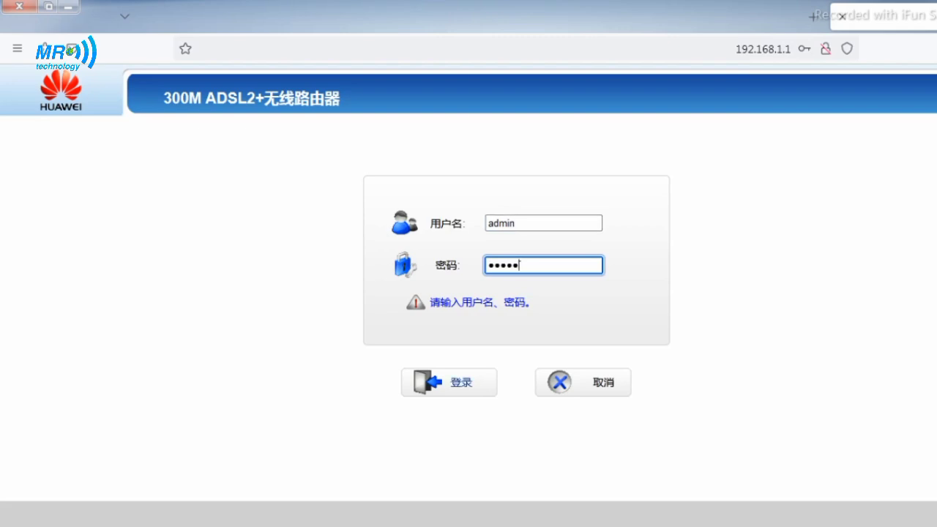
{"action": "key", "text": "Return"}
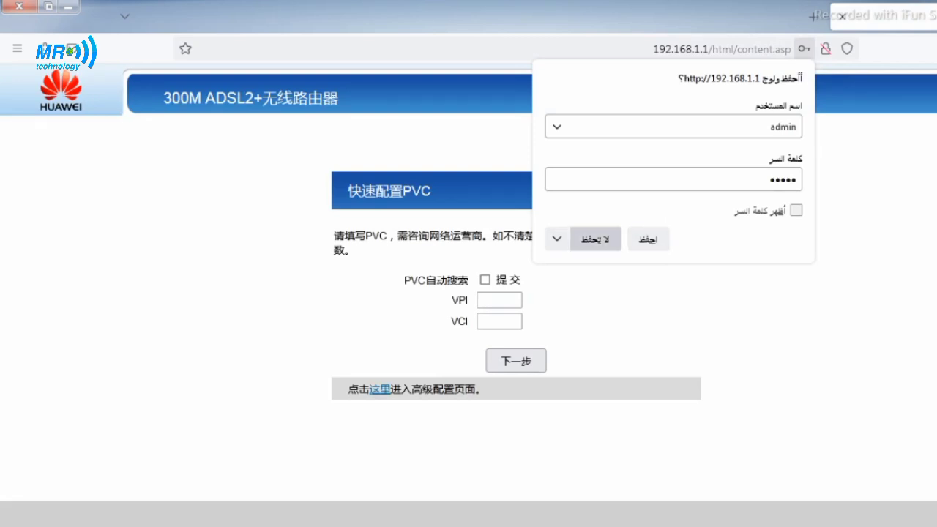
Decline saving the login, set the PVC to VPI 0 and VCI 35, and continue
{"action": "left_click", "coordinate": [596, 239]}
{"action": "left_click", "coordinate": [499, 300]}
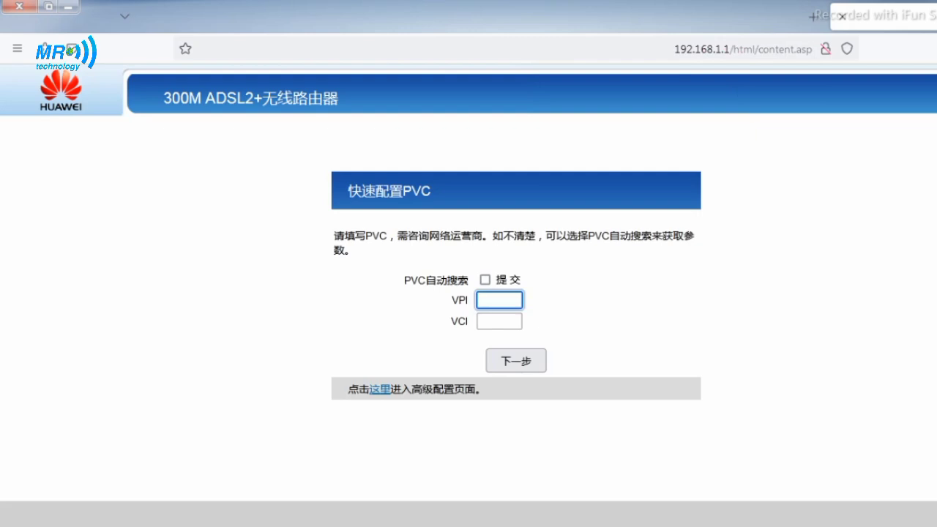
{"action": "type", "text": "0"}
{"action": "left_click", "coordinate": [500, 321]}
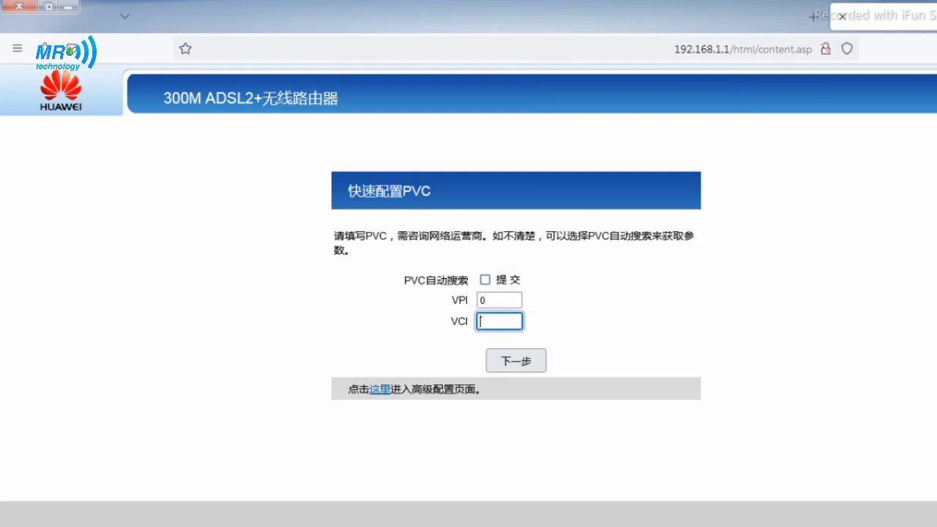
{"action": "type", "text": "35"}
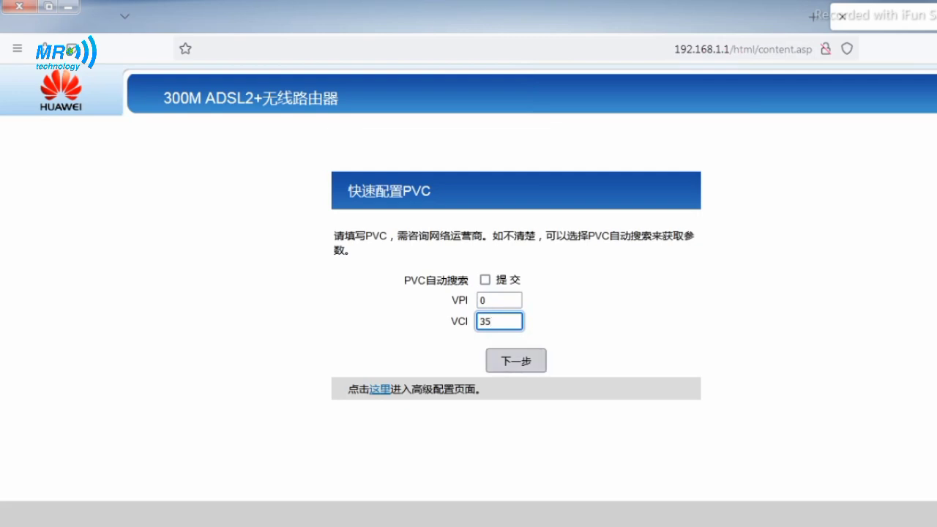
{"action": "left_click", "coordinate": [517, 360]}
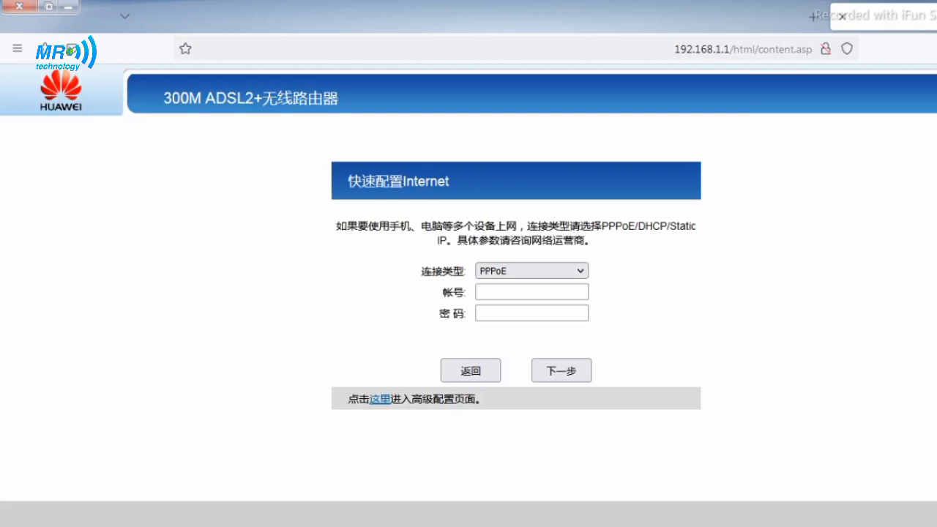
Keep the PPPoE connection type, enter the ISP account name and password, and continue
{"action": "left_click", "coordinate": [532, 271]}
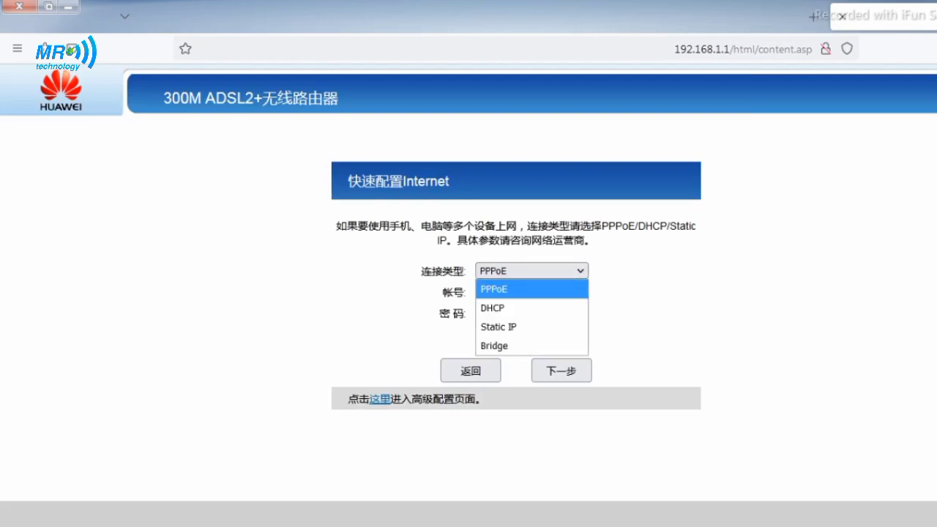
{"action": "left_click", "coordinate": [532, 290]}
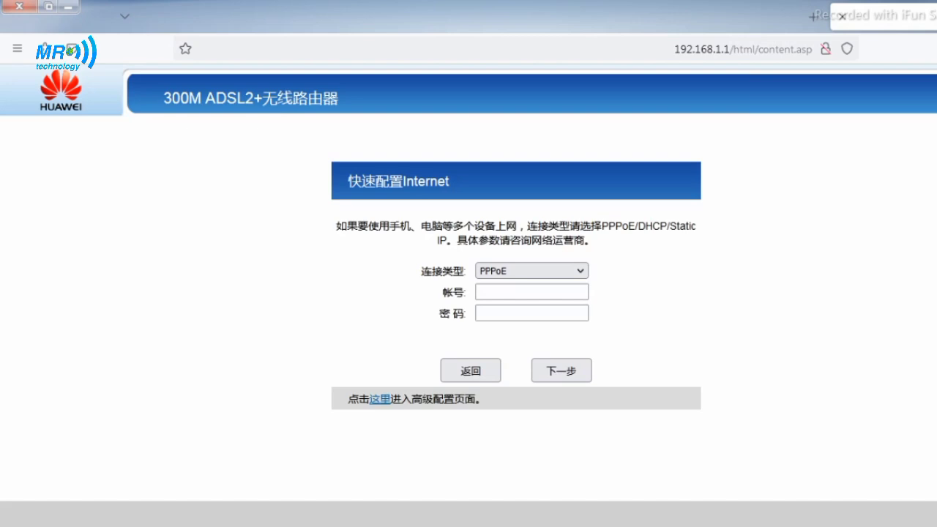
{"action": "left_click", "coordinate": [531, 292]}
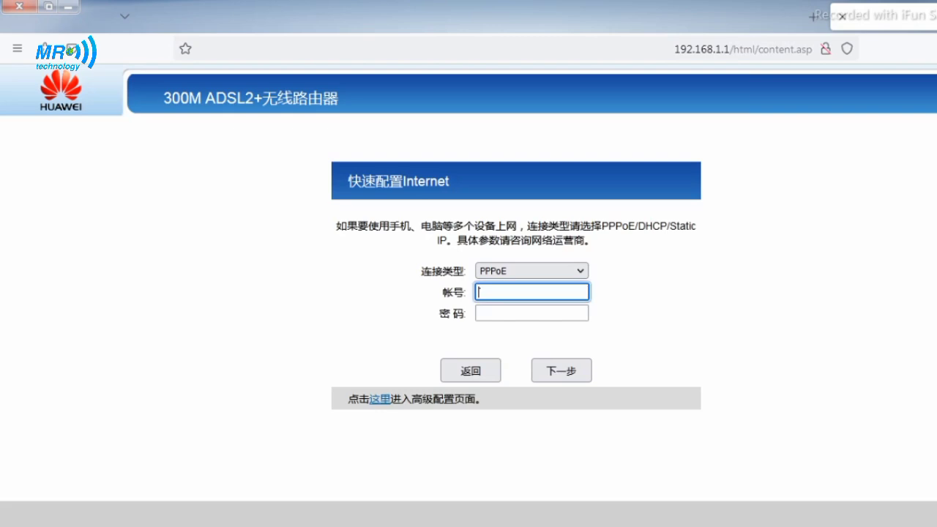
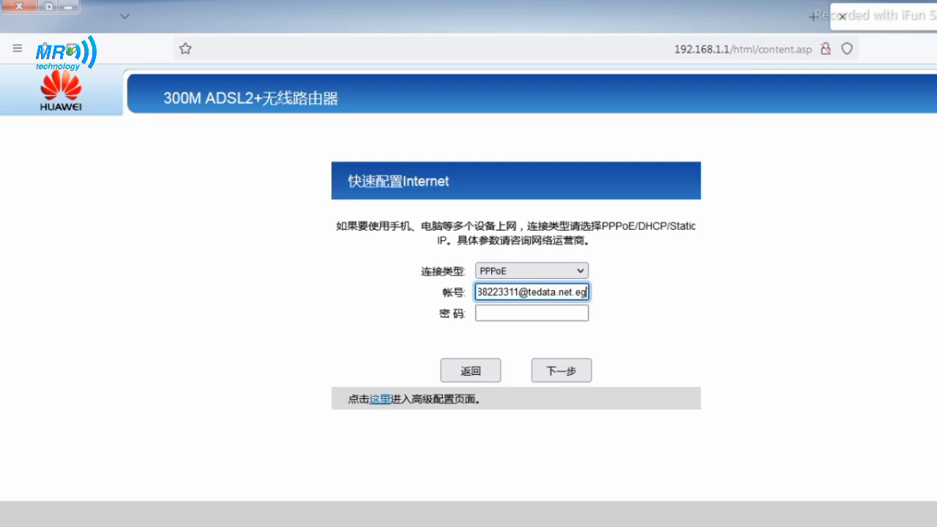
{"action": "left_click", "coordinate": [480, 314]}
{"action": "type", "text": "*****"}
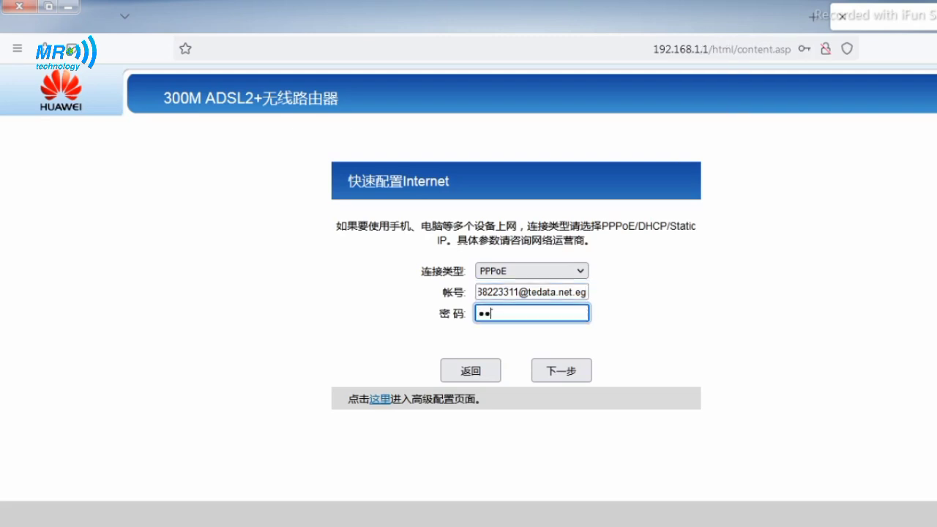
{"action": "type", "text": "***"}
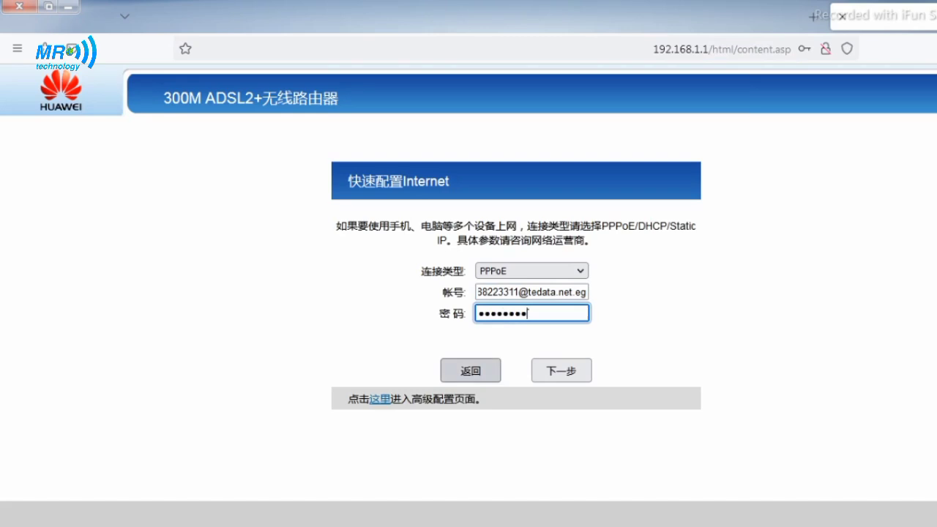
{"action": "left_click", "coordinate": [561, 370]}
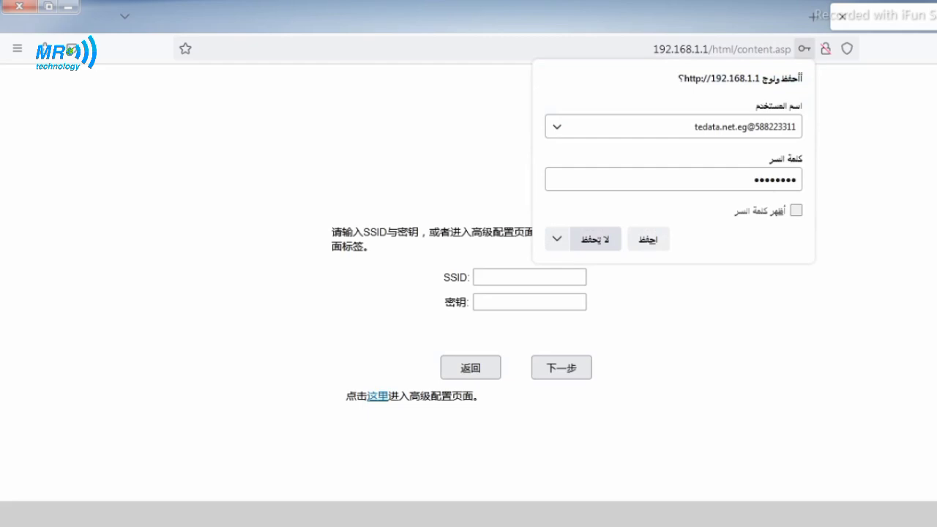
Decline saving the PPPoE login and replace the garbled Wi-Fi name with 'mr-tec.'
{"action": "left_click", "coordinate": [596, 240]}
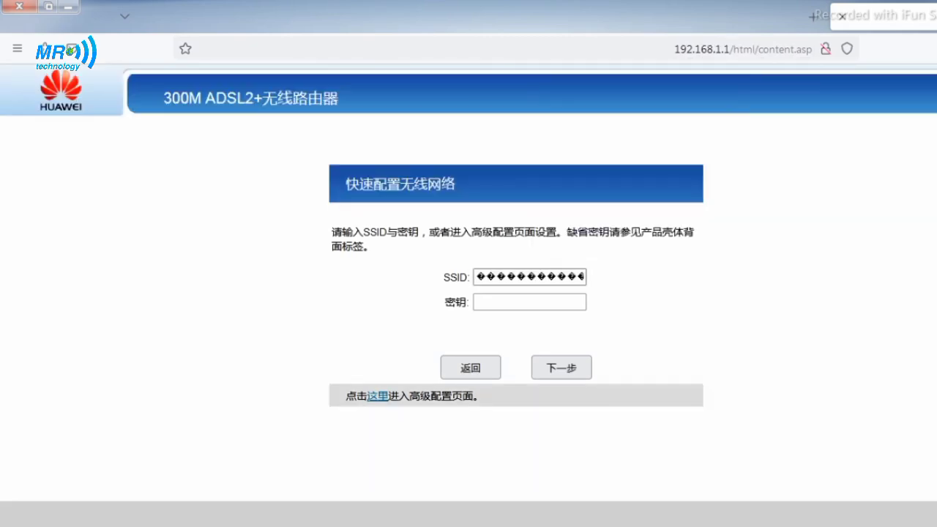
{"action": "left_click", "coordinate": [578, 277]}
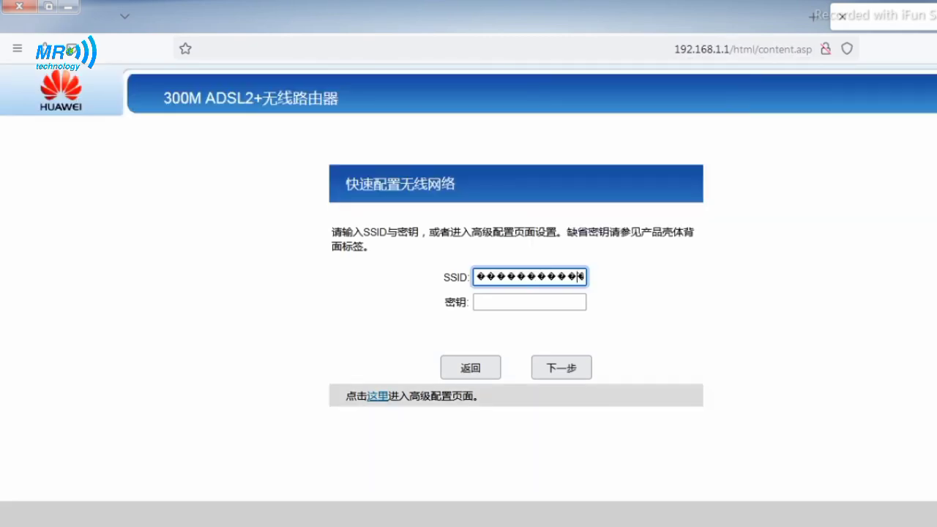
{"action": "key", "text": "Right"}
{"action": "key", "text": "Right"}
{"action": "key", "text": "Right"}
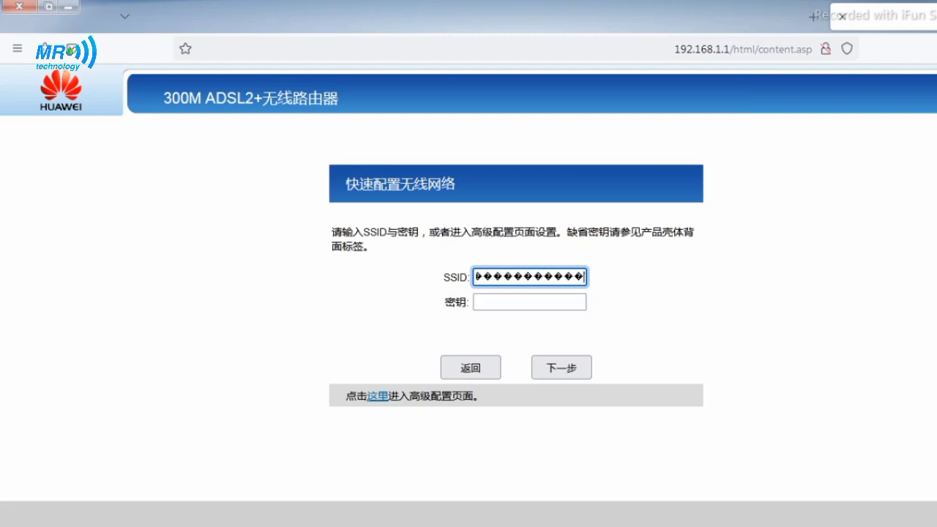
{"action": "key", "text": "Left"}
{"action": "key", "text": "Left"}
{"action": "key", "text": "Left"}
{"action": "key", "text": "Left"}
{"action": "key", "text": "Left"}
{"action": "key", "text": "Left"}
{"action": "key", "text": "Left"}
{"action": "key", "text": "Left"}
{"action": "key", "text": "Left"}
{"action": "key", "text": "Left"}
{"action": "key", "text": "Left"}
{"action": "key", "text": "Left"}
{"action": "key", "text": "Right"}
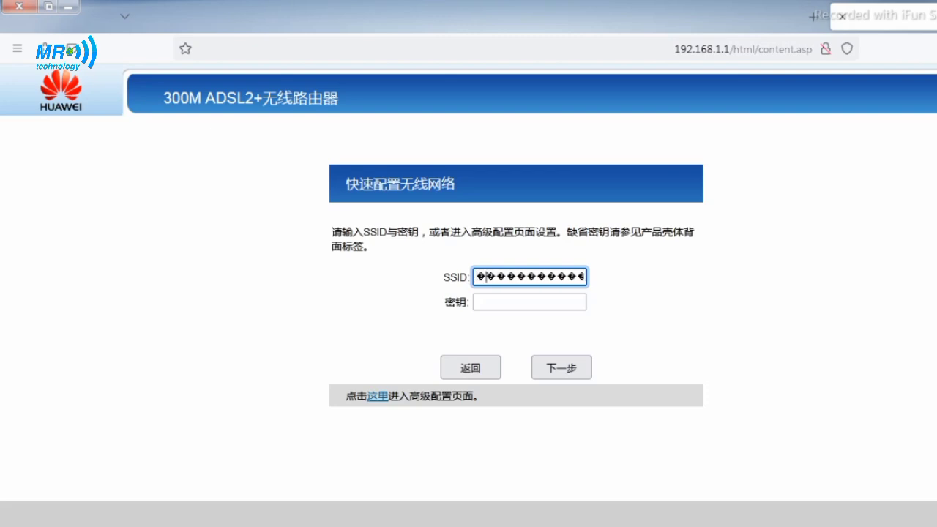
{"action": "key", "text": "Right"}
{"action": "key", "text": "Right"}
{"action": "key", "text": "Right"}
{"action": "key", "text": "Right"}
{"action": "key", "text": "Right"}
{"action": "key", "text": "Right"}
{"action": "key", "text": "Right"}
{"action": "key", "text": "Right"}
{"action": "key", "text": "Right"}
{"action": "key", "text": "Right"}
{"action": "key", "text": "Right"}
{"action": "key", "text": "BackSpace"}
{"action": "key", "text": "BackSpace"}
{"action": "key", "text": "BackSpace"}
{"action": "key", "text": "BackSpace"}
{"action": "key", "text": "BackSpace"}
{"action": "key", "text": "BackSpace"}
{"action": "key", "text": "BackSpace"}
{"action": "key", "text": "BackSpace"}
{"action": "key", "text": "BackSpace"}
{"action": "key", "text": "BackSpace"}
{"action": "key", "text": "BackSpace"}
{"action": "key", "text": "BackSpace"}
{"action": "key", "text": "BackSpace"}
{"action": "key", "text": "BackSpace"}
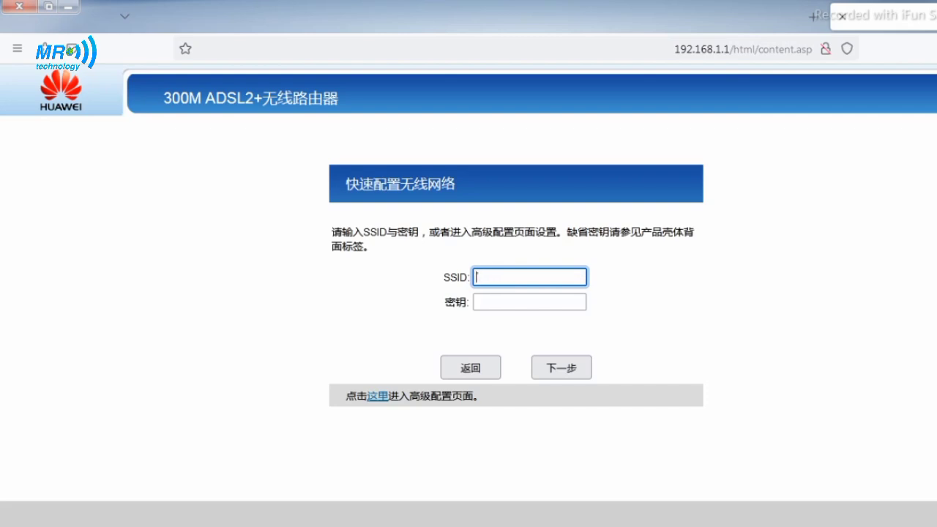
{"action": "type", "text": "mr-tec."}
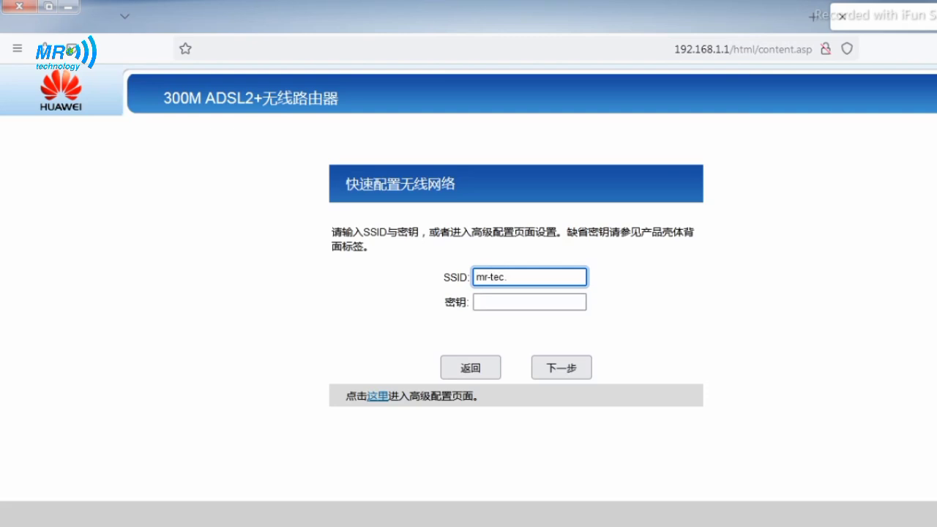
Enter the wireless key and finish the quick setup wizard
{"action": "left_click", "coordinate": [530, 302]}
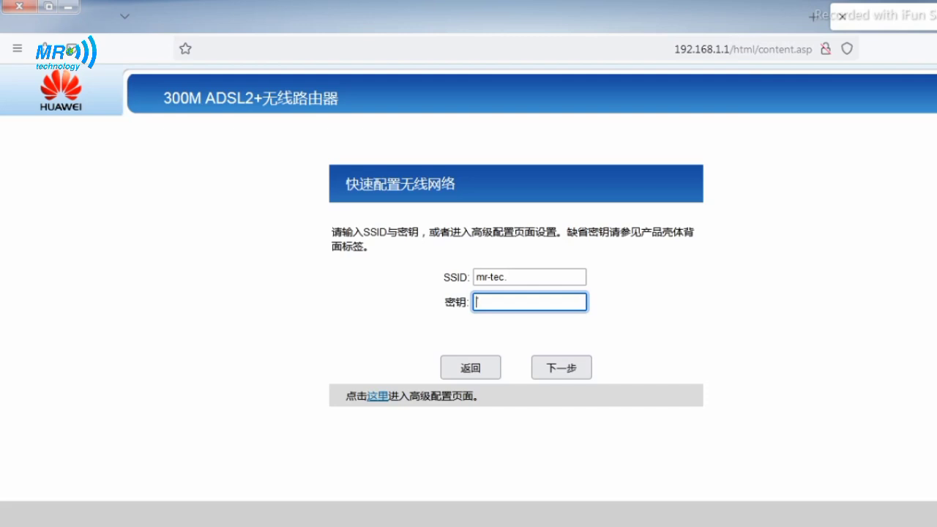
{"action": "type", "text": "******"}
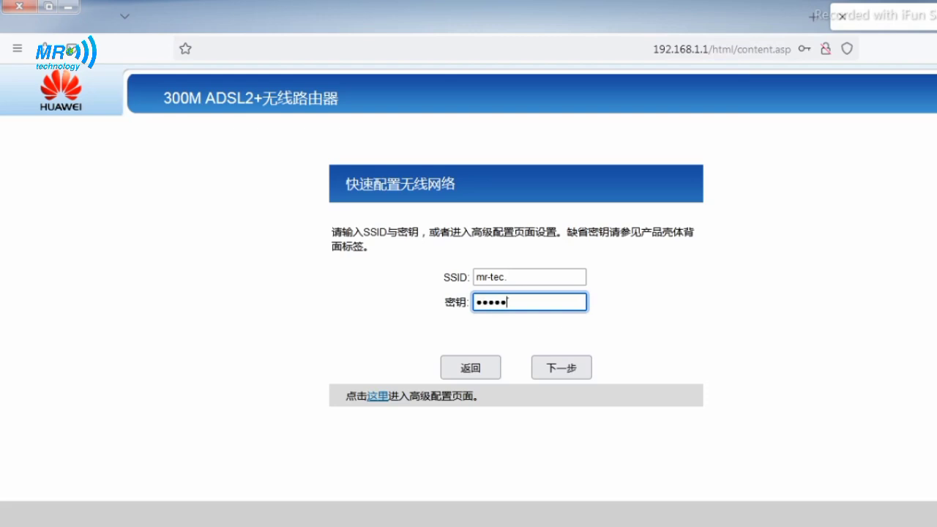
{"action": "type", "text": "***"}
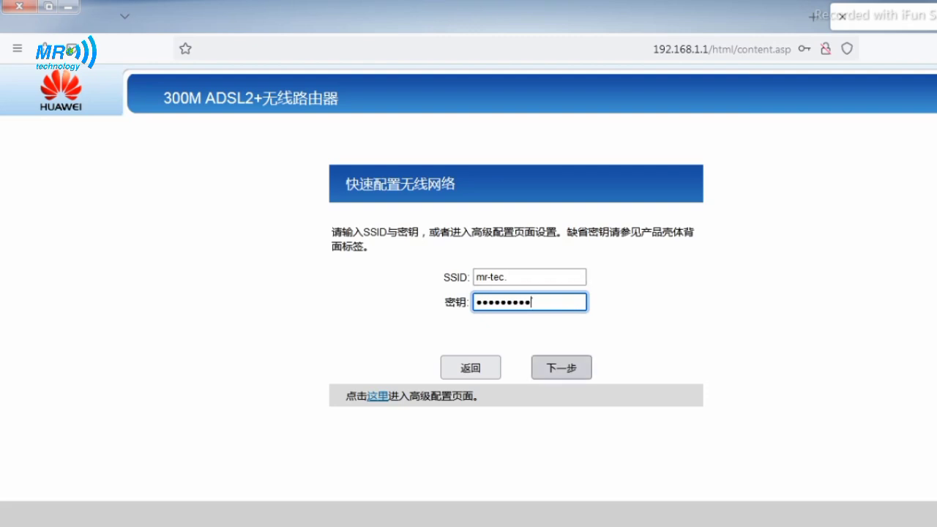
{"action": "left_click", "coordinate": [562, 368]}
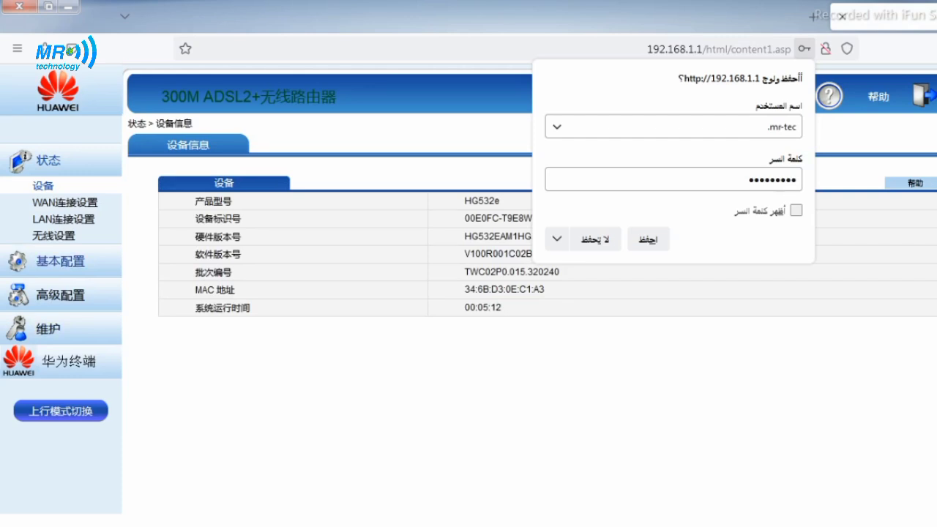
Review the PPPoE WAN connection INTERNET_R_0_35, switching MTU to manual and back to automatic
{"action": "left_click", "coordinate": [60, 261]}
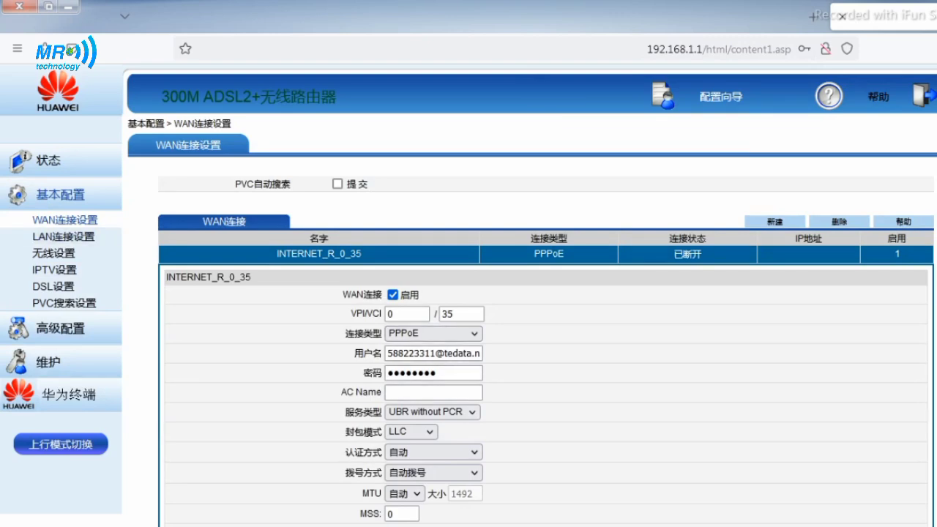
{"action": "scroll", "coordinate": [547, 348], "scroll_direction": "down", "scroll_amount": 1}
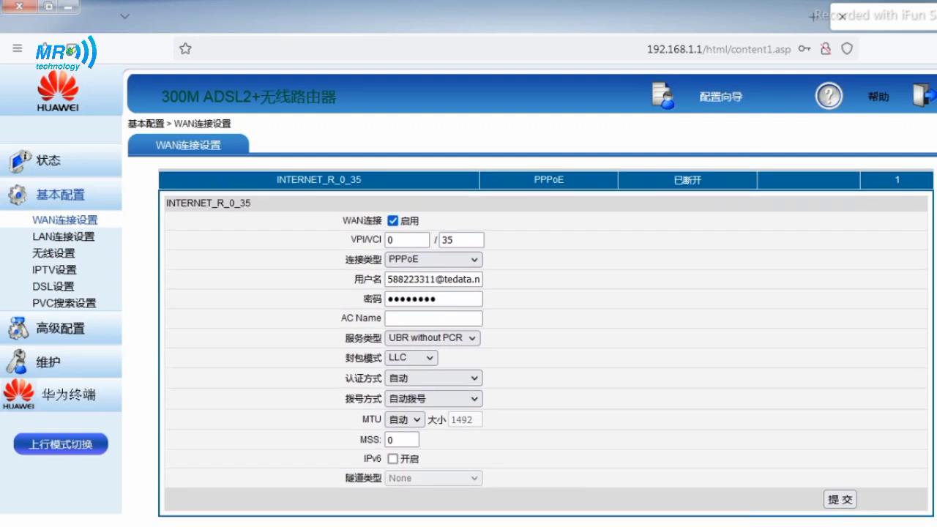
{"action": "left_click", "coordinate": [406, 420]}
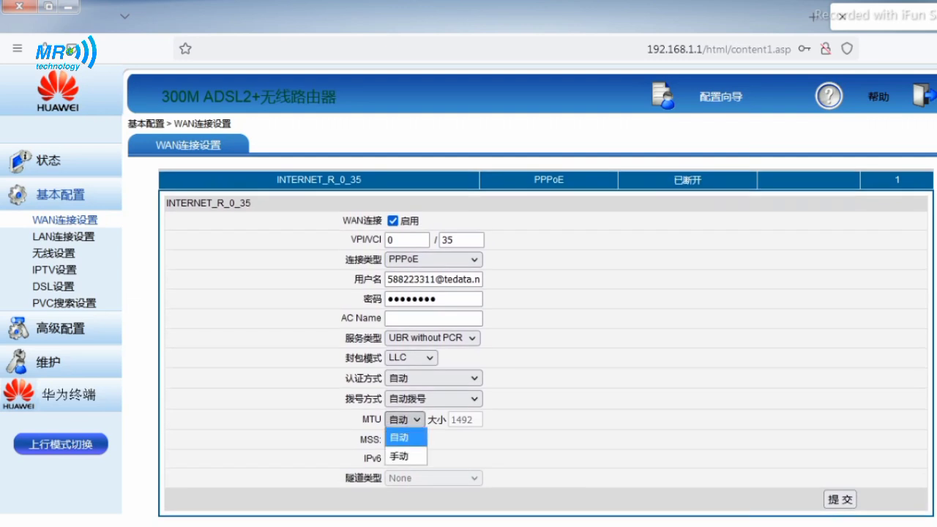
{"action": "key", "text": "Return"}
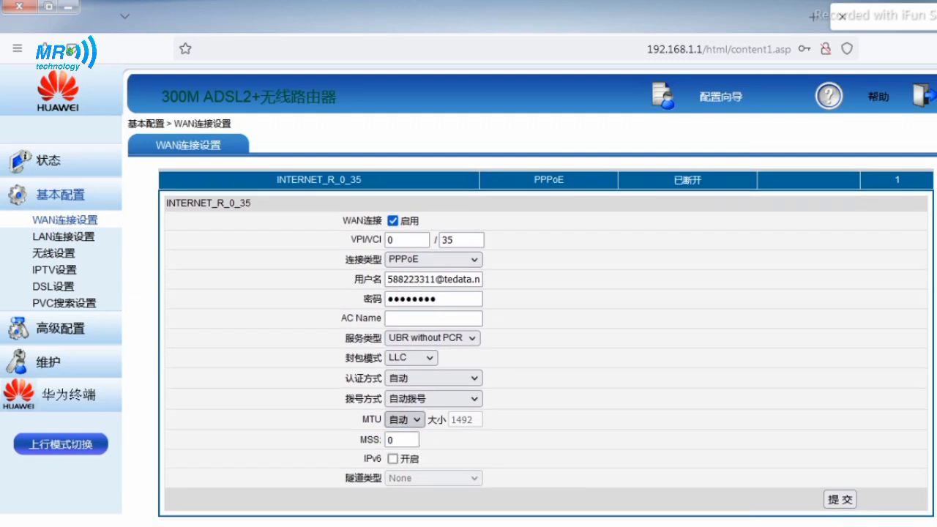
{"action": "key", "text": "alt+Down"}
{"action": "key", "text": "Down"}
{"action": "key", "text": "Return"}
{"action": "key", "text": "alt+Down"}
{"action": "key", "text": "Up"}
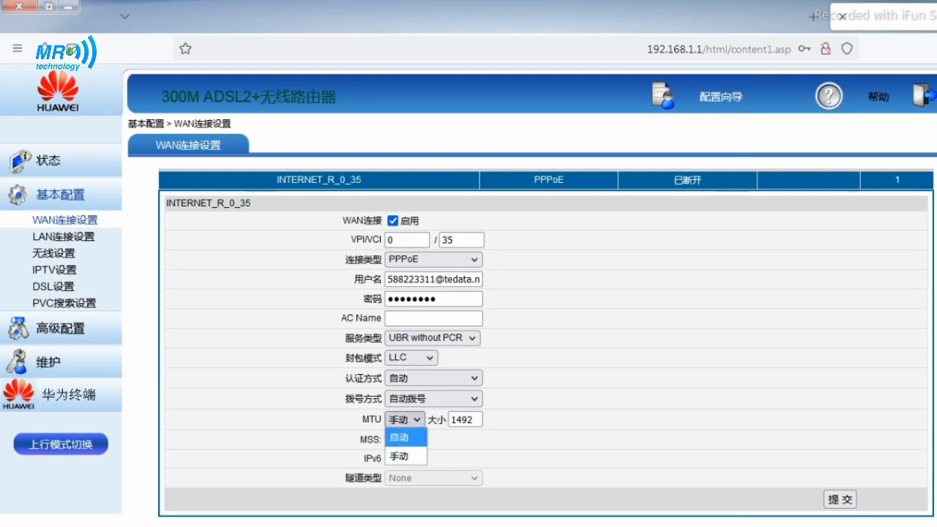
{"action": "key", "text": "Return"}
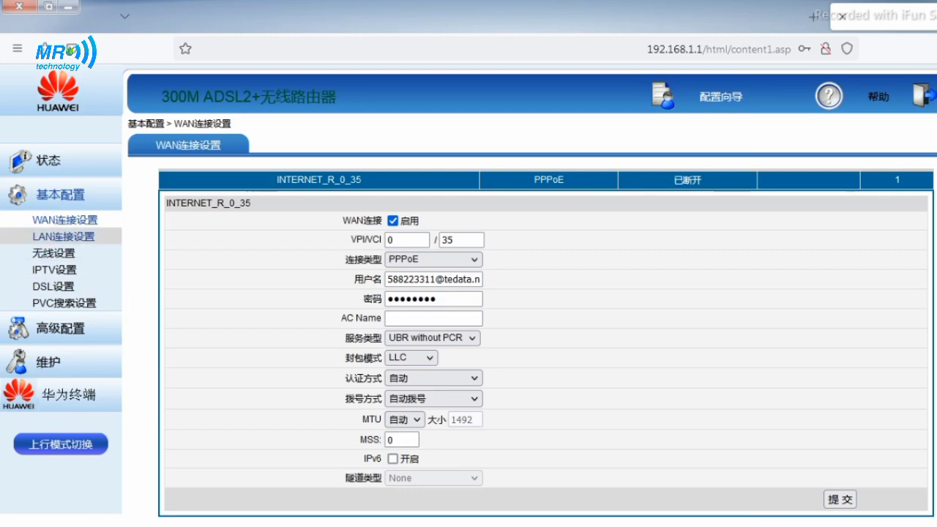
Check the wireless settings show SSID mr-tec. with WPA2-PSK and AES encryption
{"action": "left_click", "coordinate": [63, 236]}
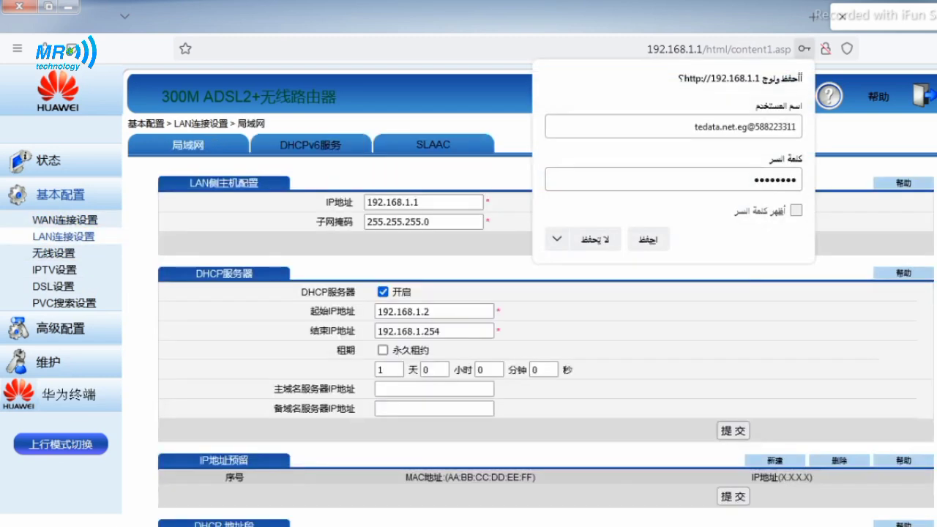
{"action": "left_click", "coordinate": [53, 252]}
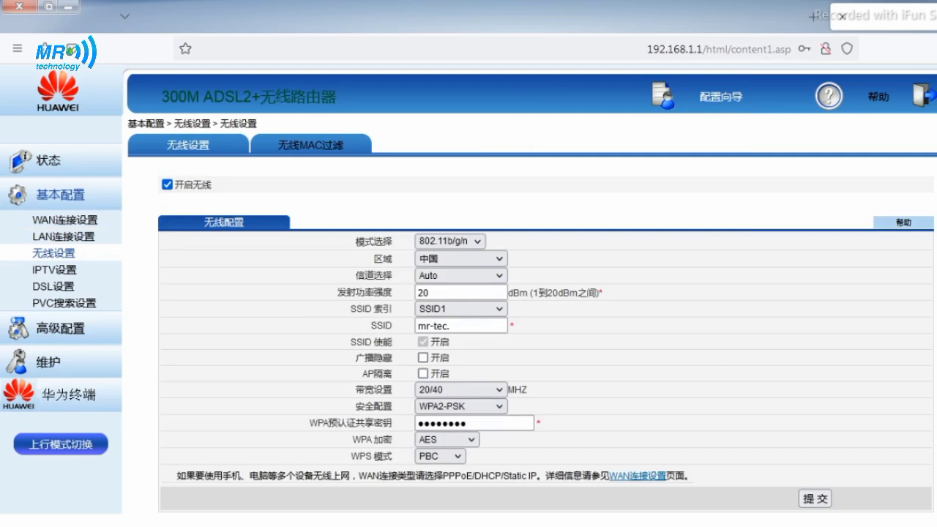
{"action": "left_click_drag", "start_coordinate": [456, 326], "coordinate": [416, 326]}
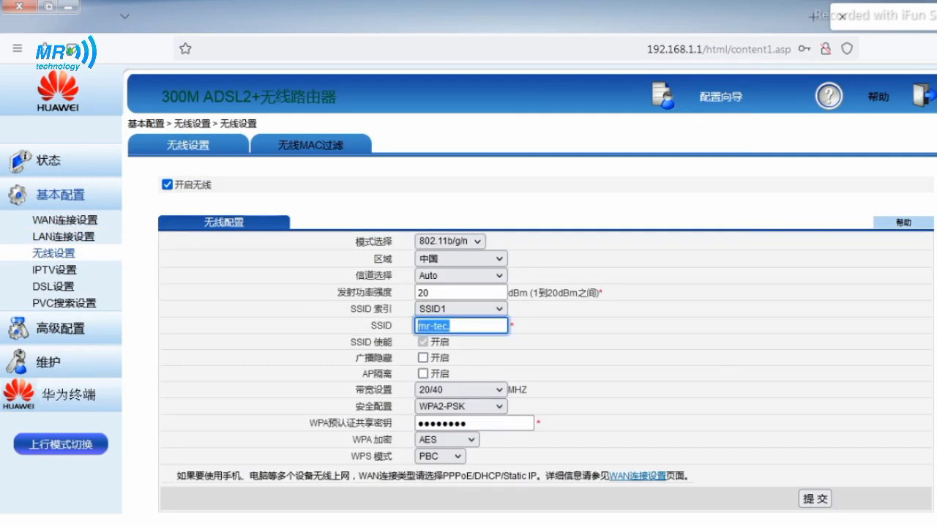
{"action": "left_click_drag", "start_coordinate": [373, 309], "coordinate": [351, 342]}
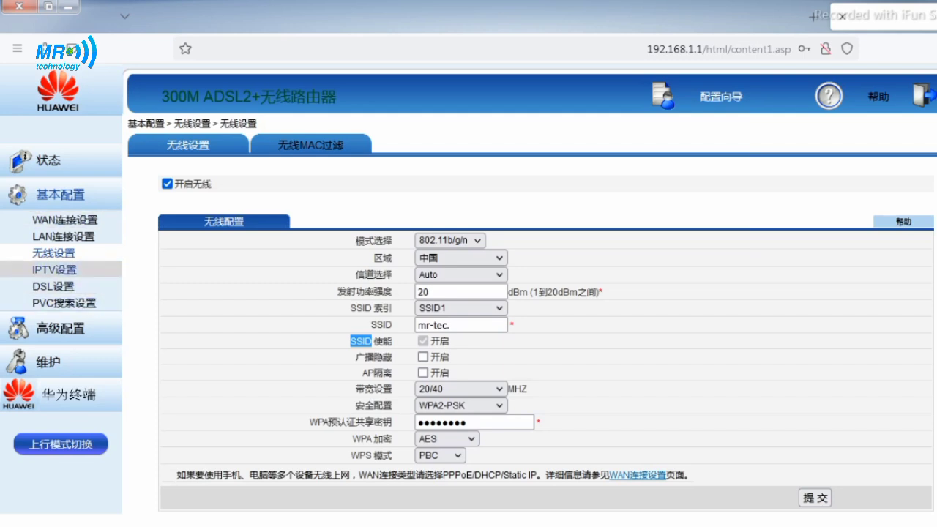
View the IPTV settings page and close the browser's save-password popup
{"action": "left_click", "coordinate": [54, 269]}
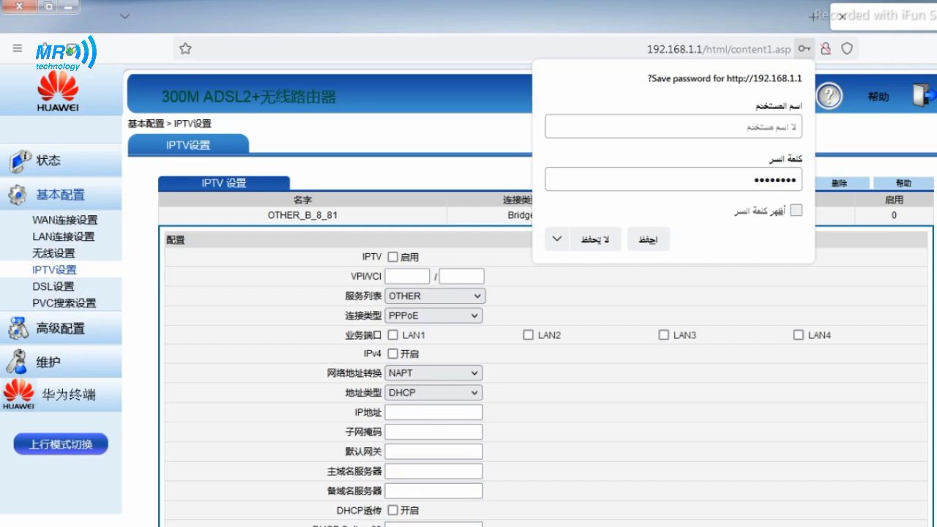
{"action": "key", "text": "Escape"}
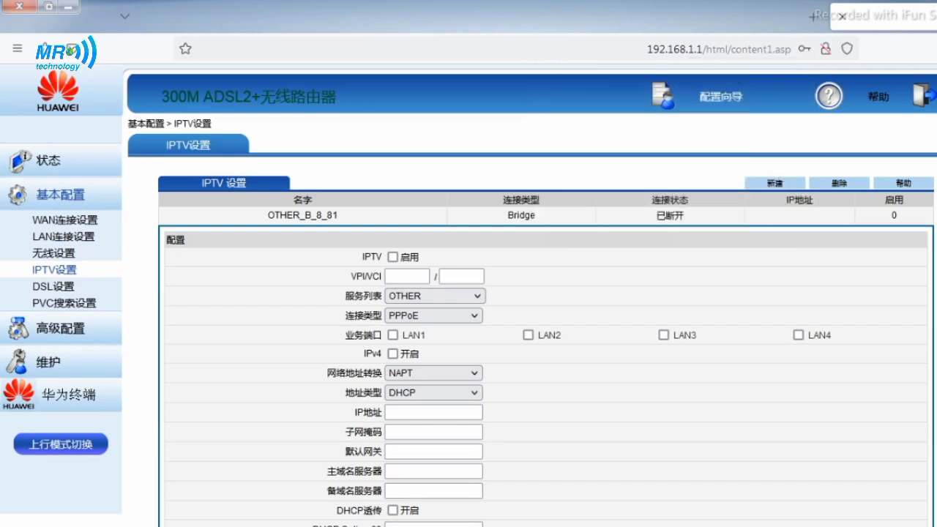